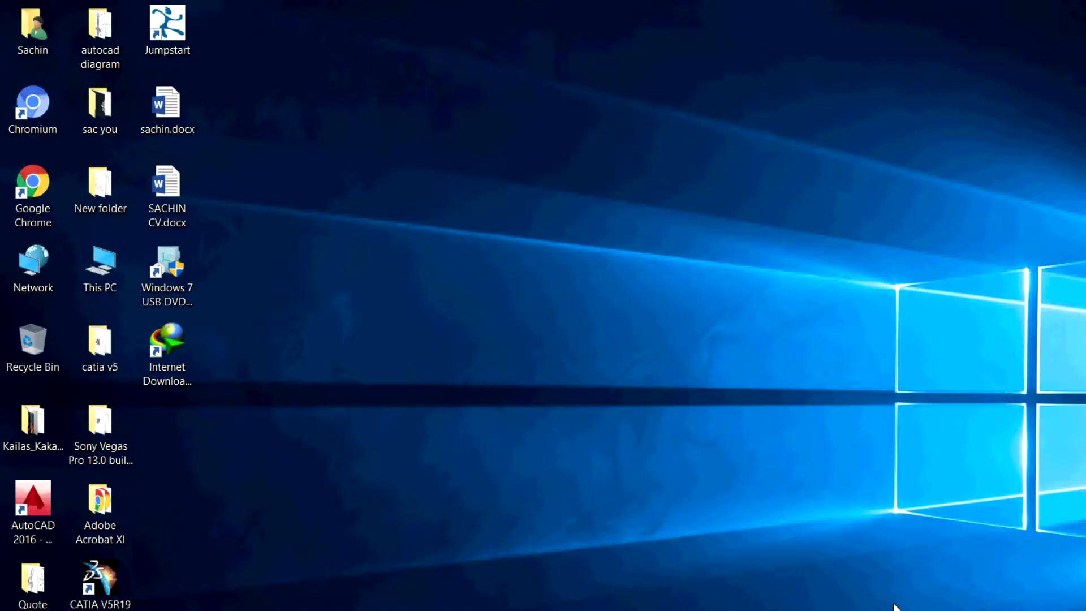
- Bring up the Wi-Fi network list and reposition the Network and Sharing Center window
left_click(927, 604)
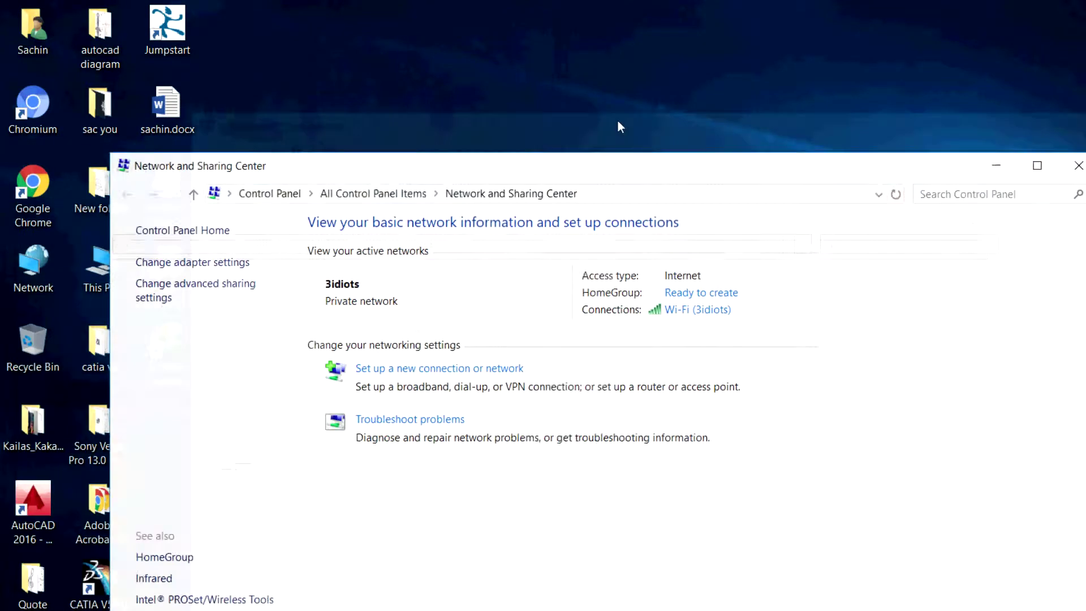
left_click_drag(505, 186, 663, 102)
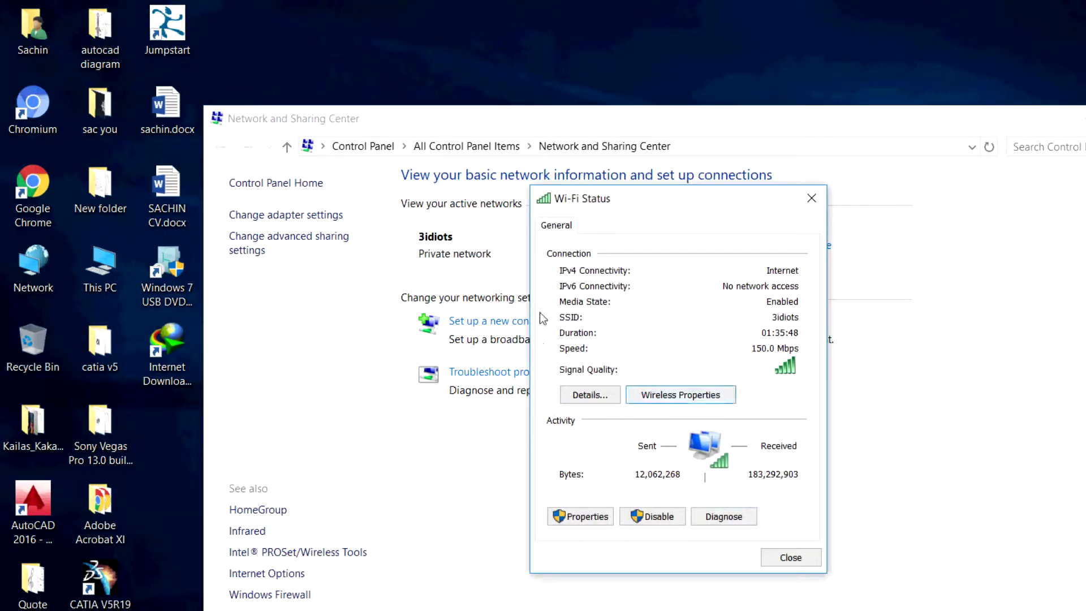
key("Return")
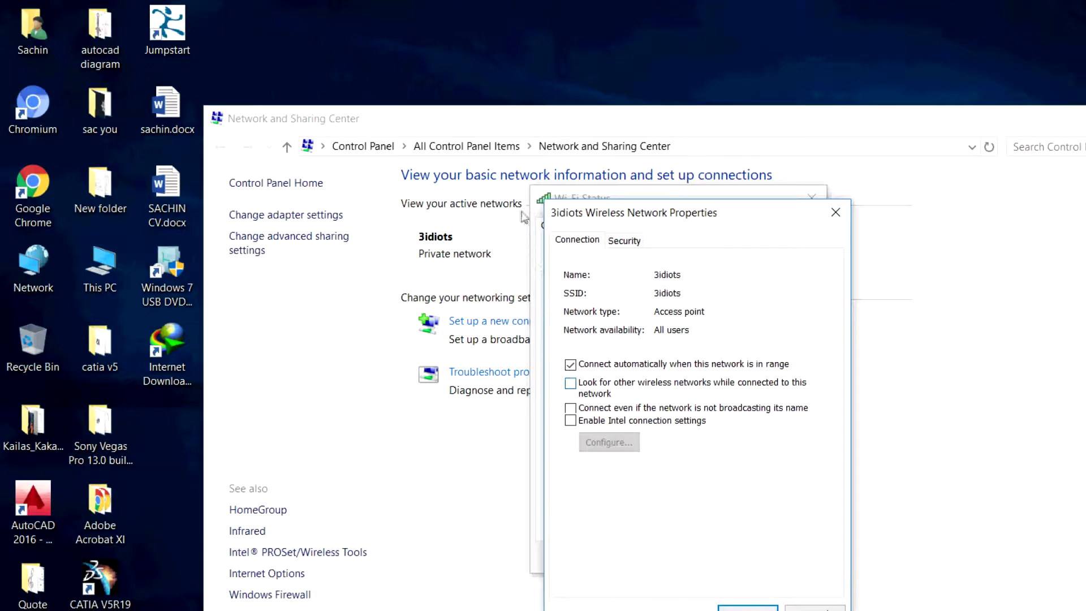
key("ctrl+Tab")
key("Tab")
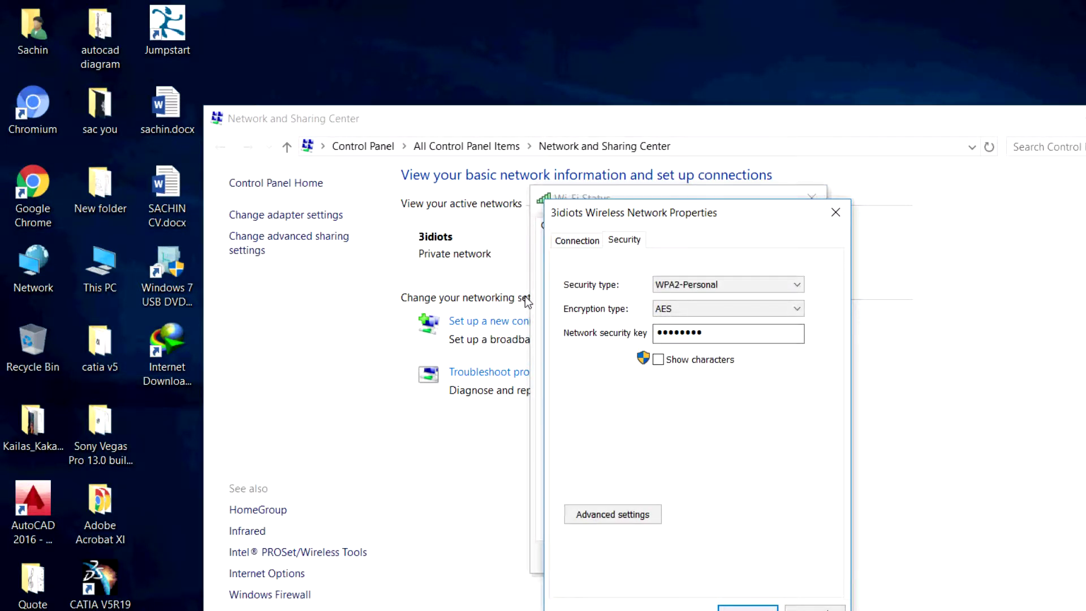
key("space")
key("space")
key("space")
key("shift+Tab")
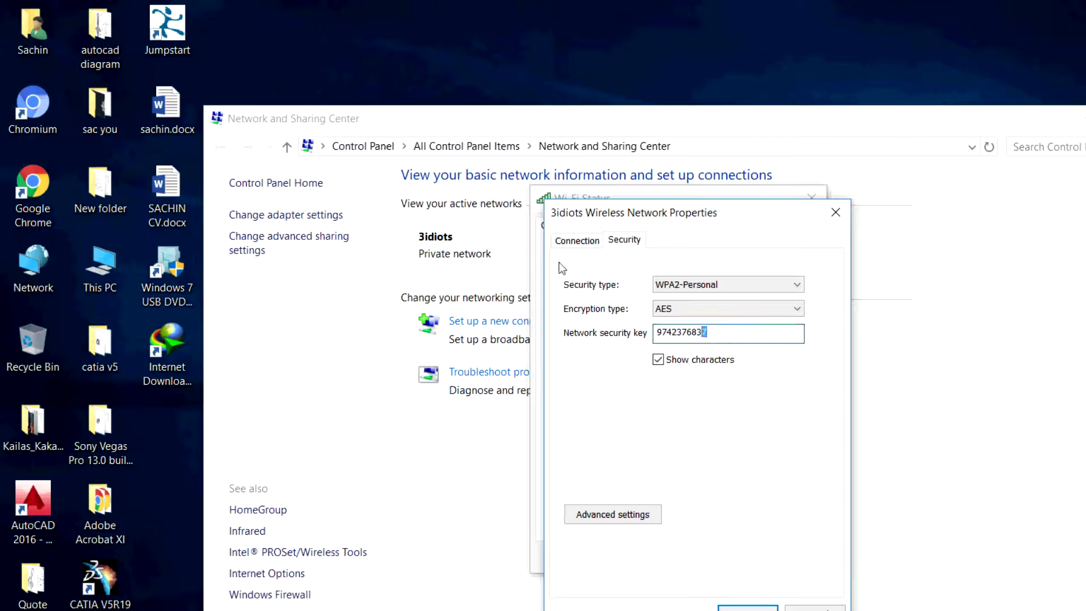
key("End")
key("shift+Home")
key("End")
key("shift+Home")
key("End")
key("Escape")
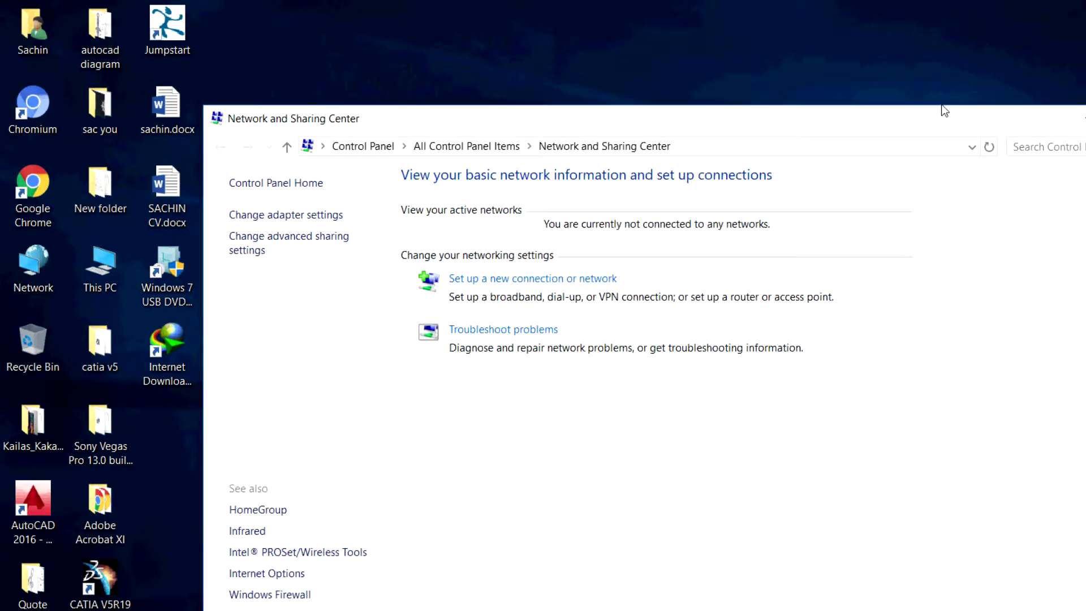
- Close the Network and Sharing Center with Alt+F4, returning to the desktop
key("alt+F4")
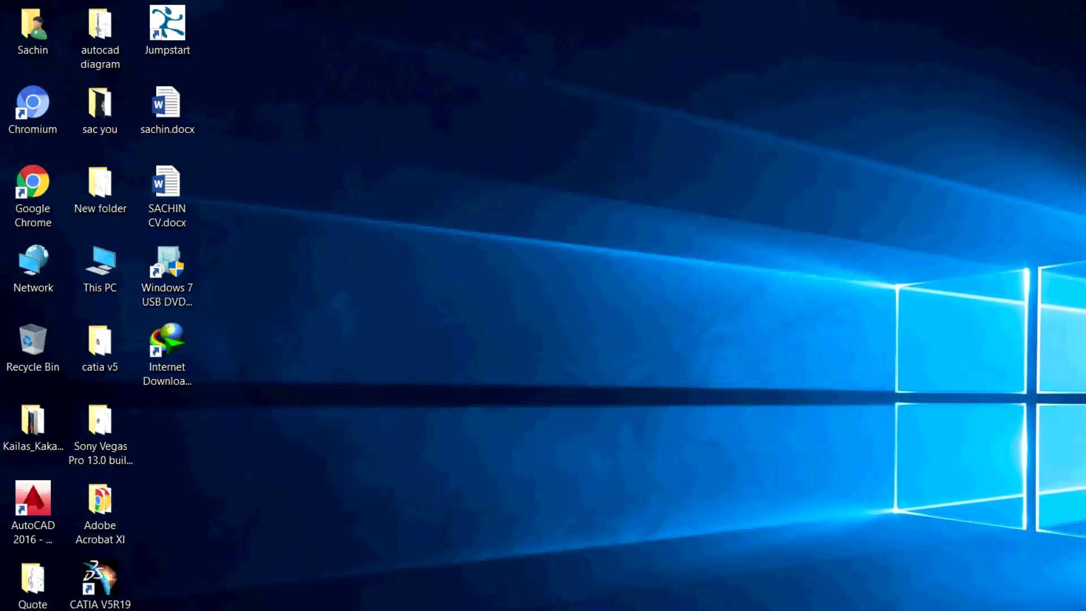
- Bring up the list of available Wi-Fi networks from the tray
left_click(928, 595)
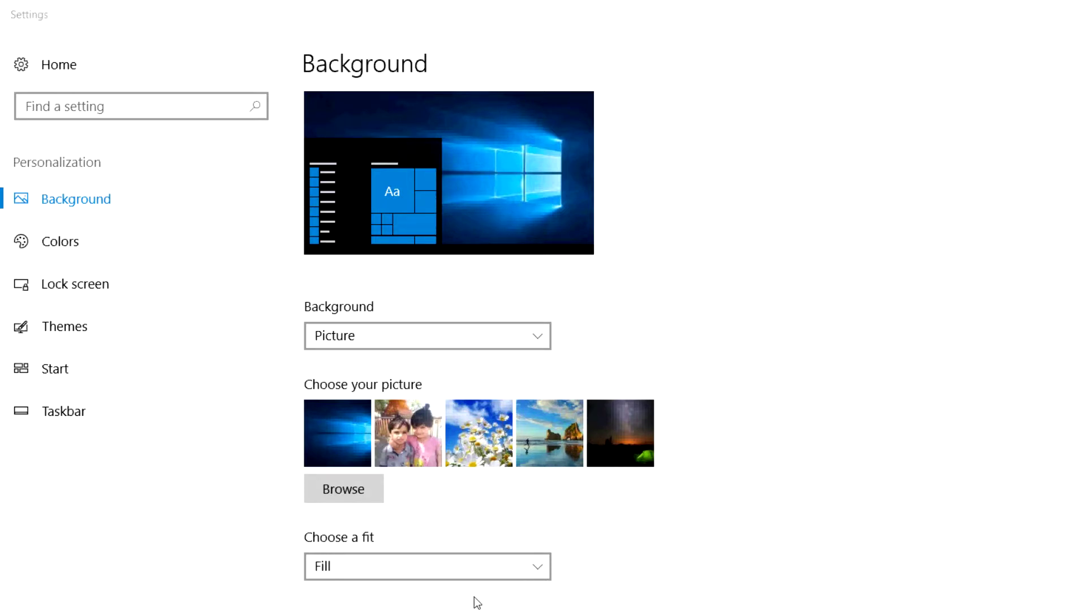
- Minimize the Settings window and cycle the window switcher back to the desktop
left_click(1018, 6)
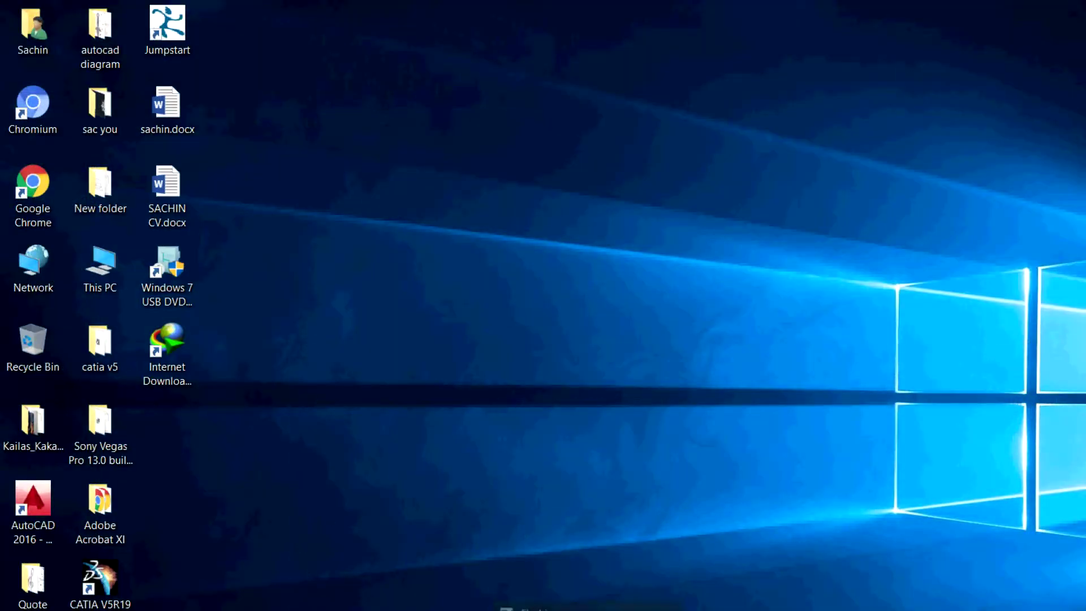
key("alt+Tab")
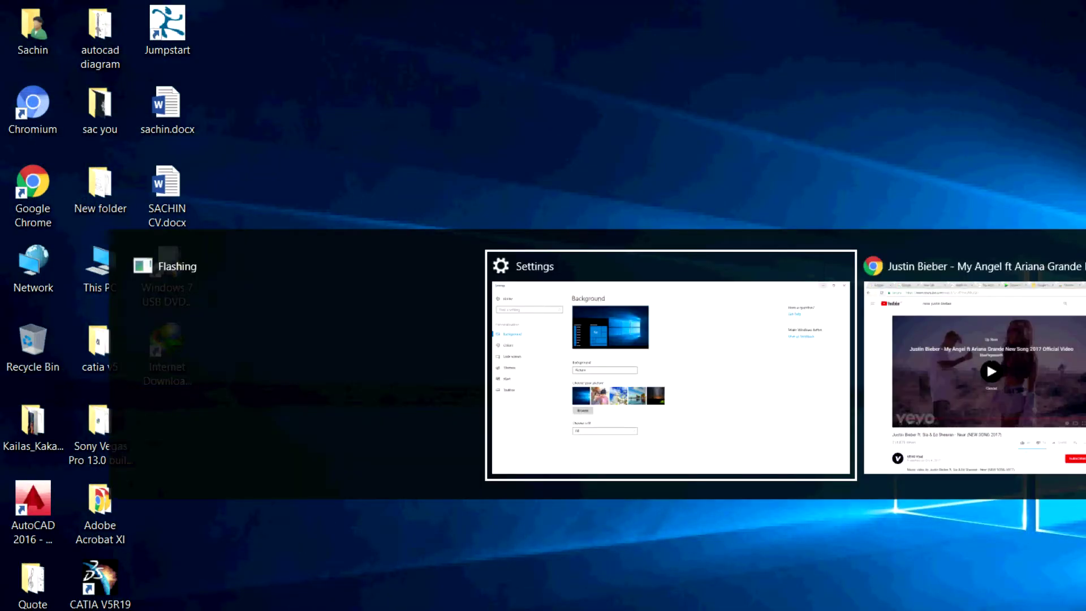
key("alt+Tab")
key("alt+Tab")
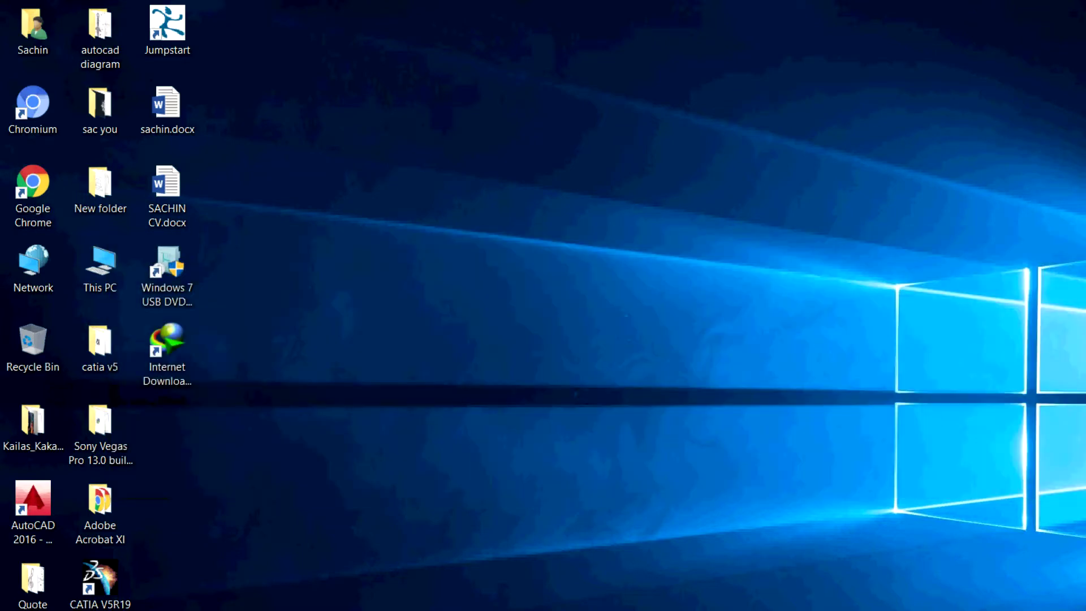